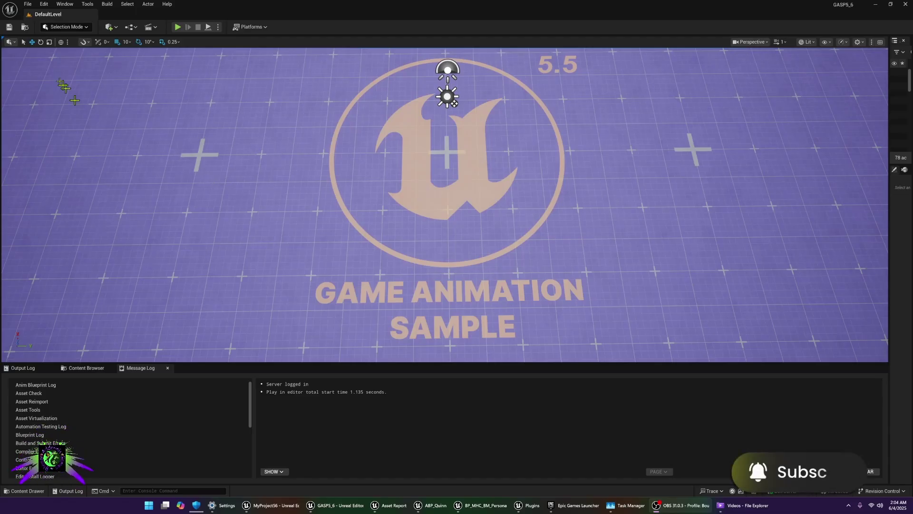
Enable the experimental Chaos Outfit Asset plugin in Edit > Plugins, accept the warning, and clear the search
{"action": "left_click", "coordinate": [27, 4]}
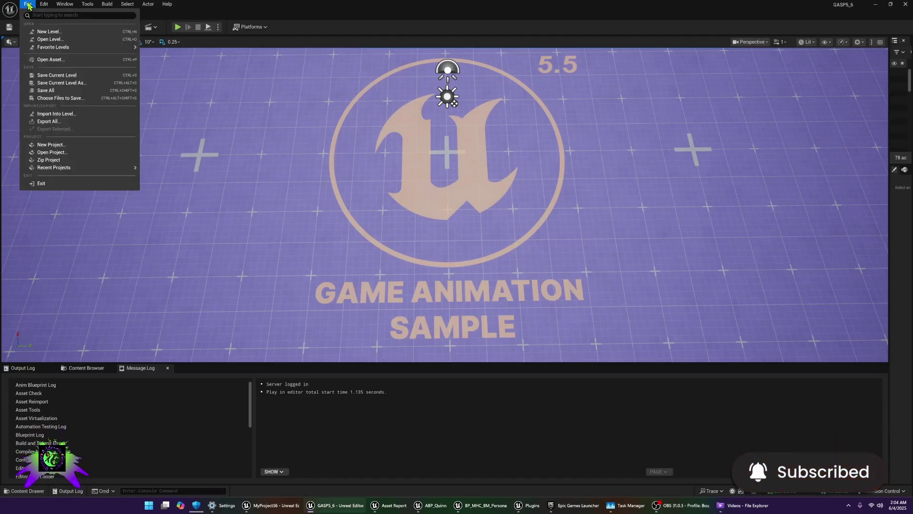
{"action": "mouse_move", "coordinate": [42, 5]}
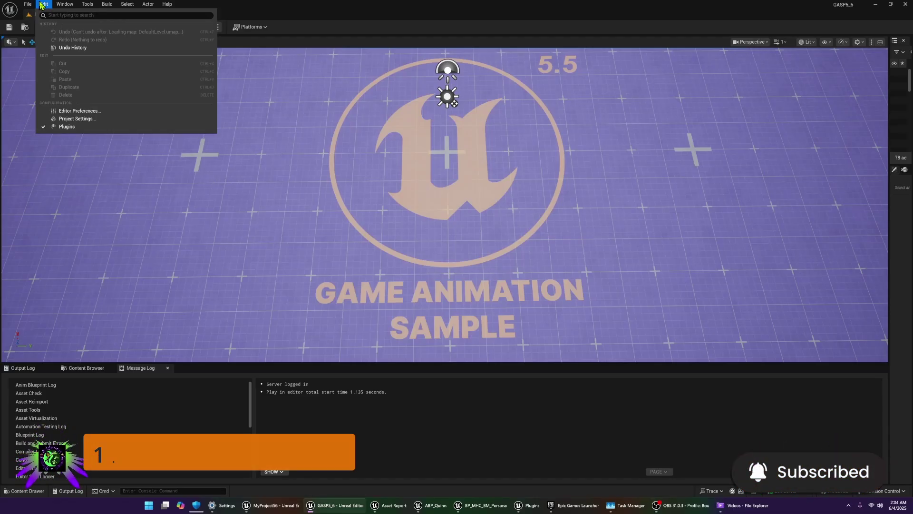
{"action": "left_click", "coordinate": [57, 127]}
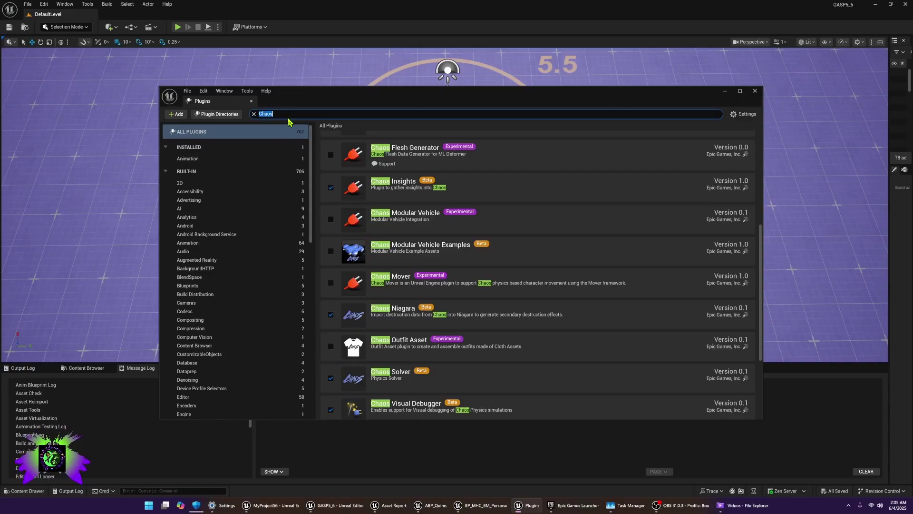
{"action": "scroll", "coordinate": [337, 227], "scroll_direction": "down", "scroll_amount": 1}
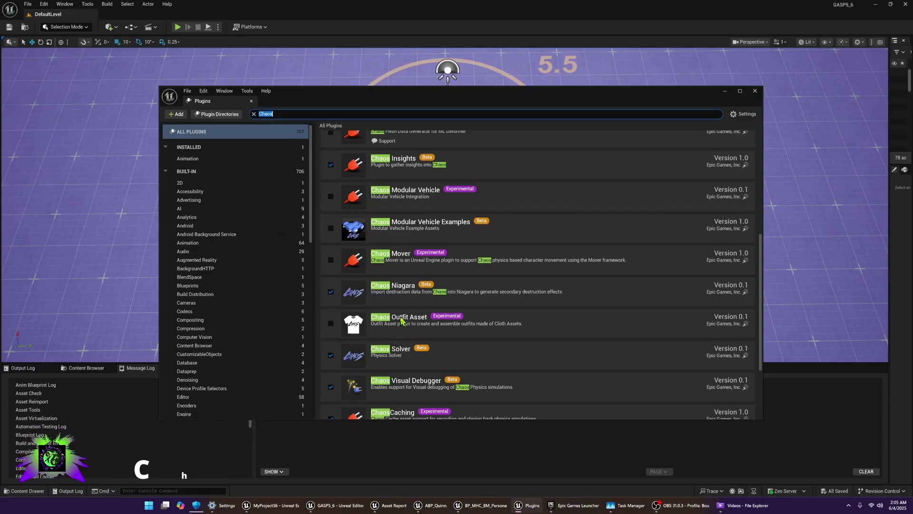
{"action": "left_click", "coordinate": [331, 322]}
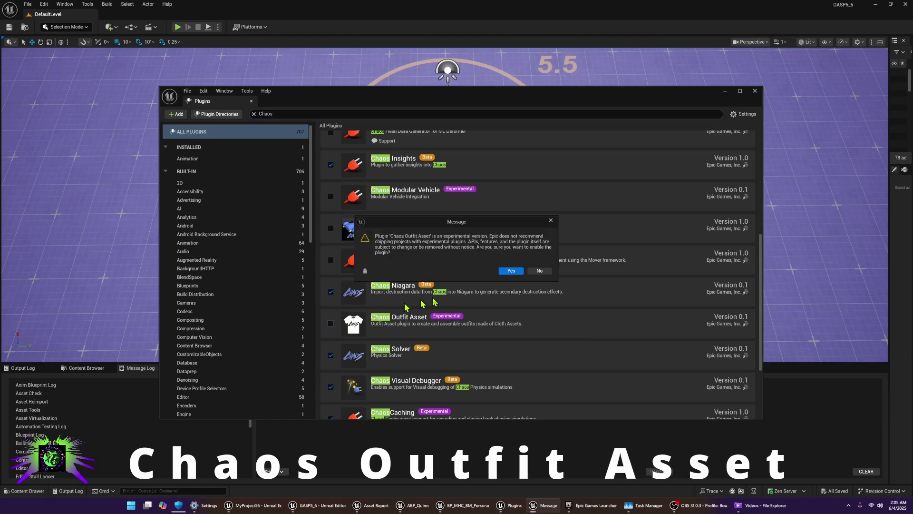
{"action": "left_click", "coordinate": [511, 271]}
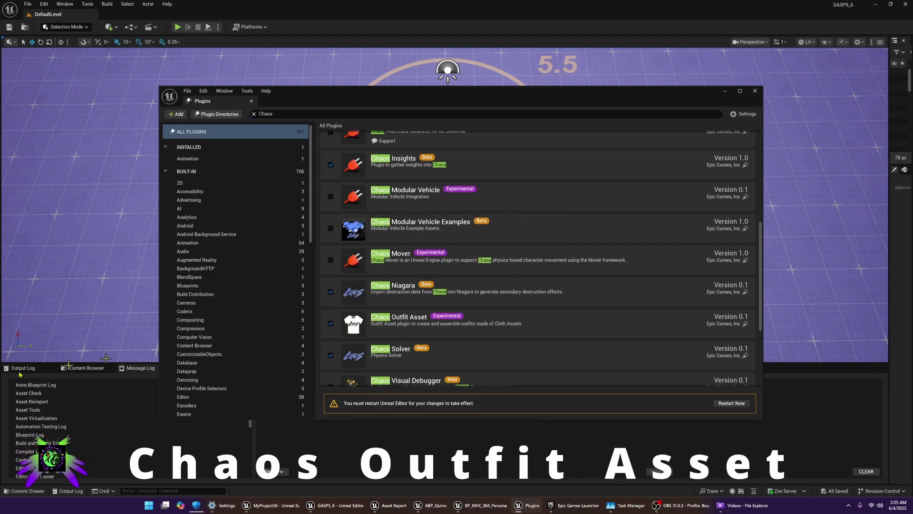
{"action": "left_click", "coordinate": [254, 114]}
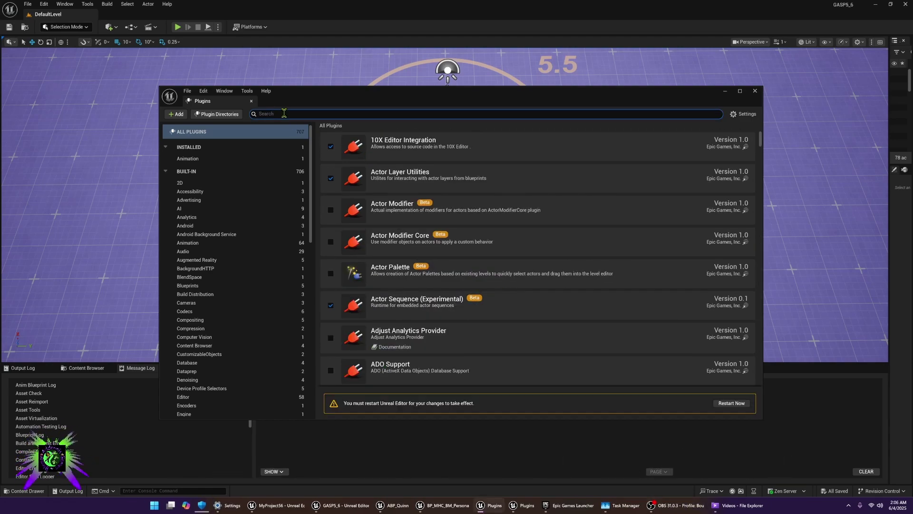
Enable the MetaHuman Creator, Animator, Calibration Processing, Core Tech and Live Link plugins
{"action": "type", "text": "metahuman"}
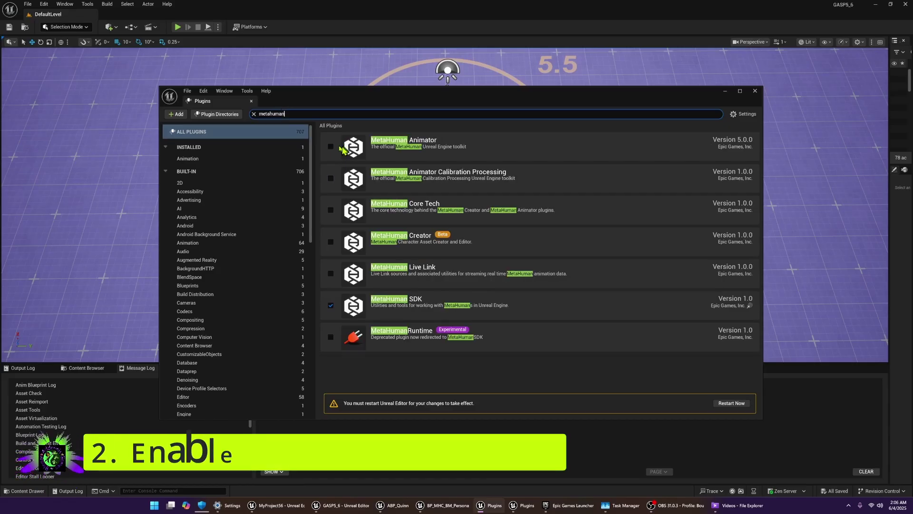
{"action": "left_click", "coordinate": [331, 242]}
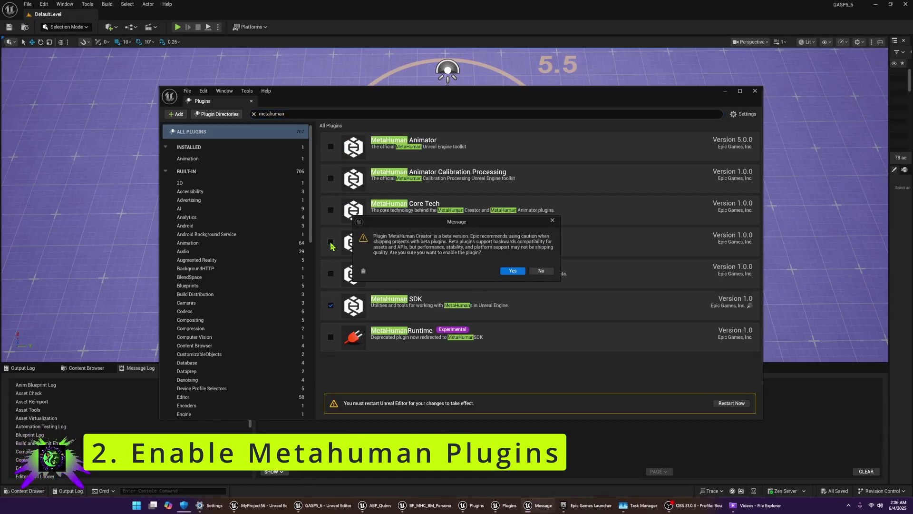
{"action": "left_click", "coordinate": [512, 271]}
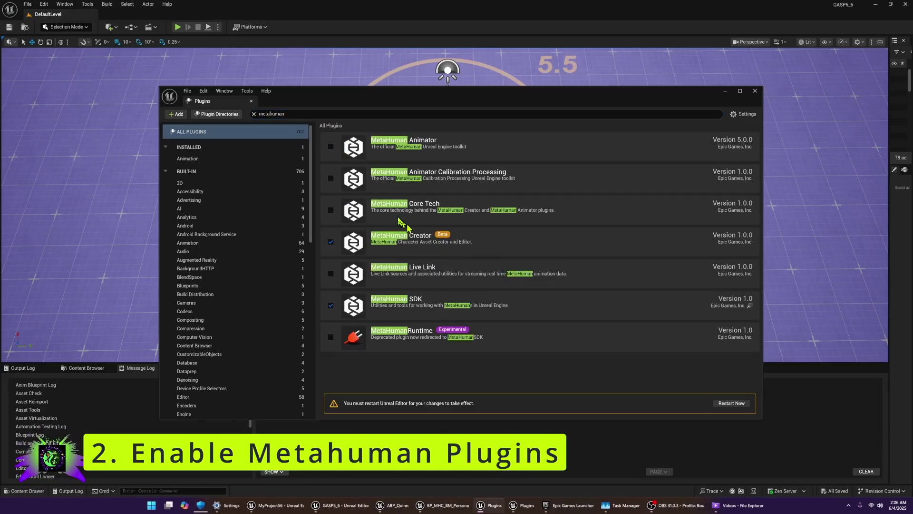
{"action": "left_click", "coordinate": [331, 147]}
{"action": "left_click", "coordinate": [330, 179]}
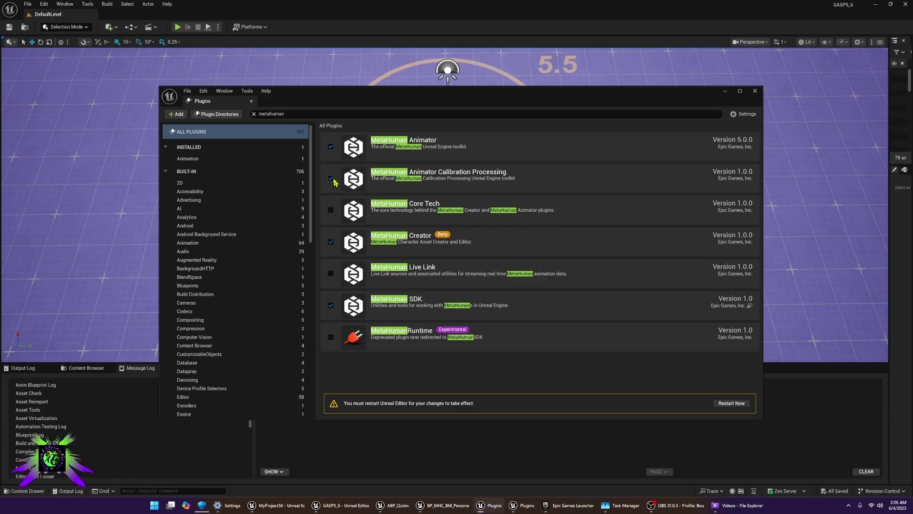
{"action": "left_click", "coordinate": [330, 210]}
{"action": "left_click", "coordinate": [330, 274]}
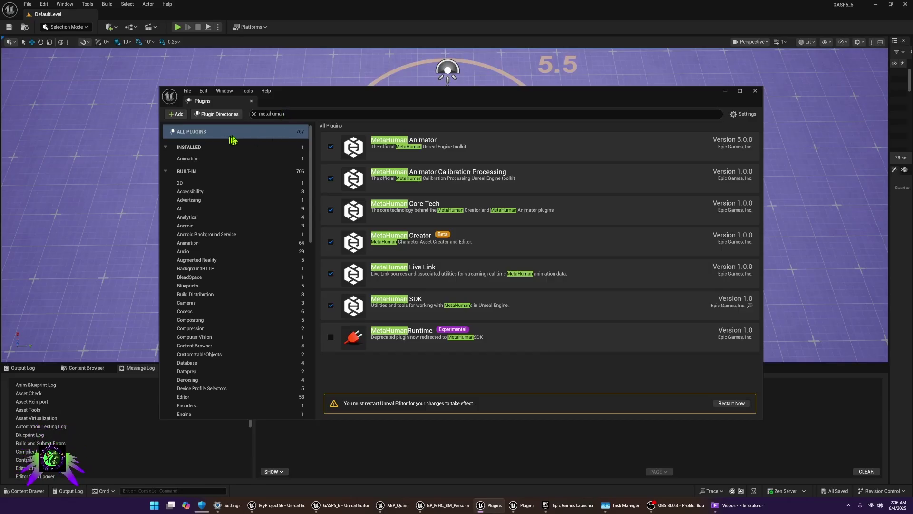
Search 'Texture' and enable the TextureGraph plugin
{"action": "left_click", "coordinate": [310, 114]}
{"action": "type", "text": "Texture"}
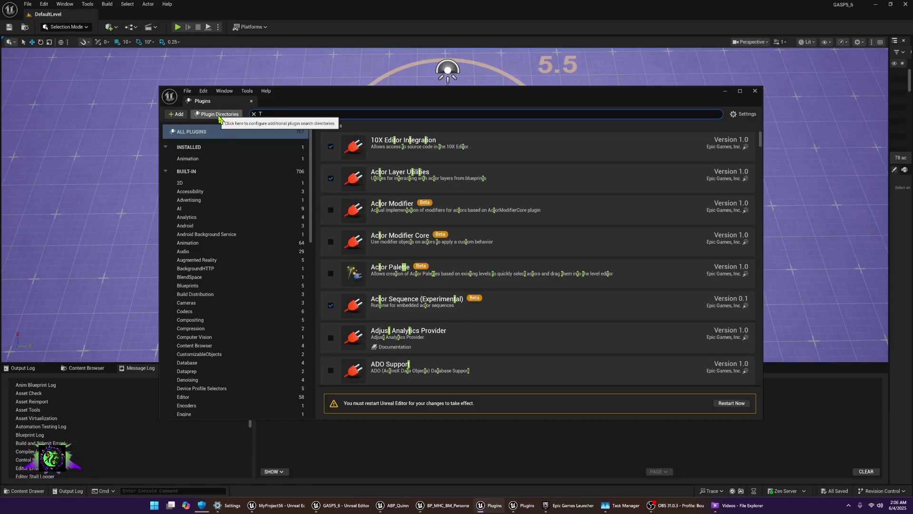
{"action": "left_click", "coordinate": [330, 339]}
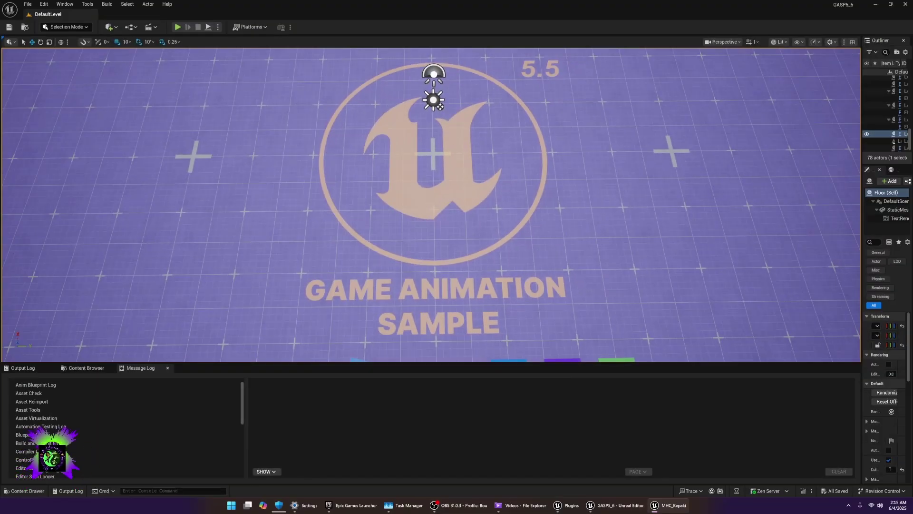
In the Content Drawer's MetaHuman_Creator folder, add a MetaHuman Character asset named MyNewChar
{"action": "left_click", "coordinate": [28, 492]}
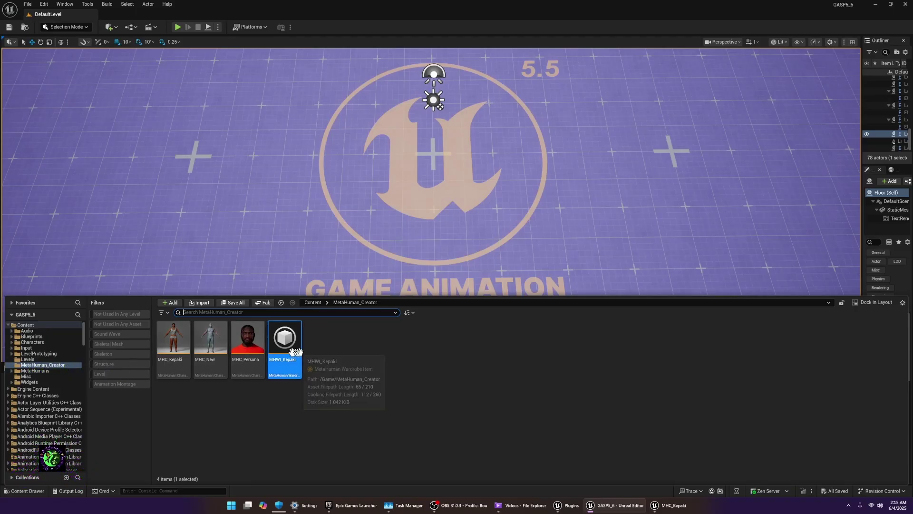
{"action": "right_click", "coordinate": [329, 353]}
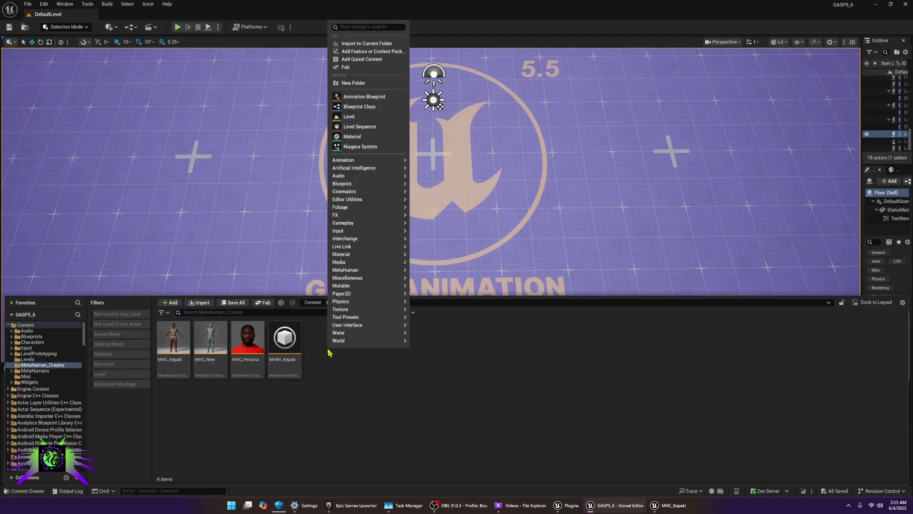
{"action": "mouse_move", "coordinate": [350, 285]}
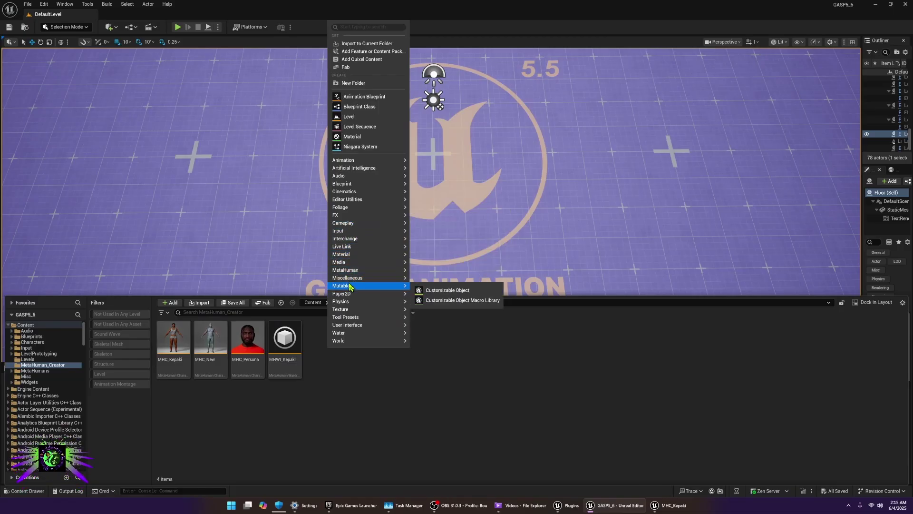
{"action": "mouse_move", "coordinate": [360, 271]}
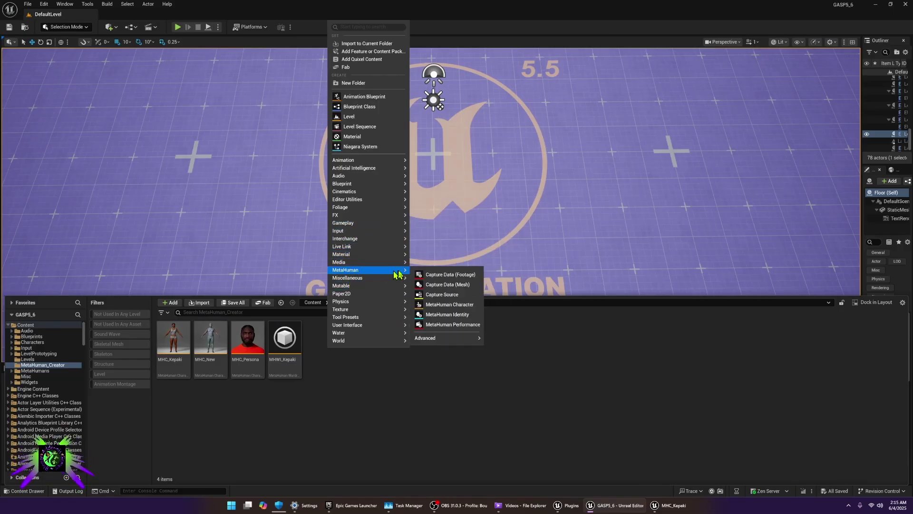
{"action": "left_click", "coordinate": [436, 306]}
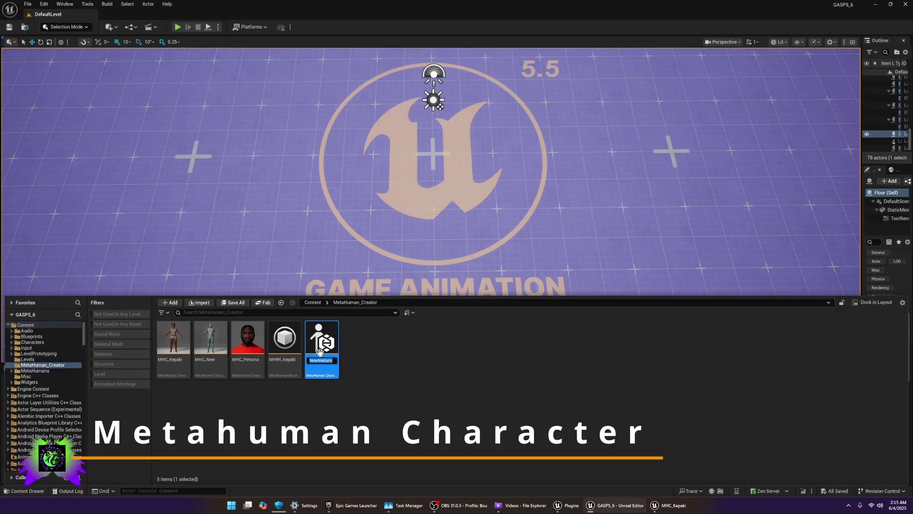
{"action": "type", "text": "M"}
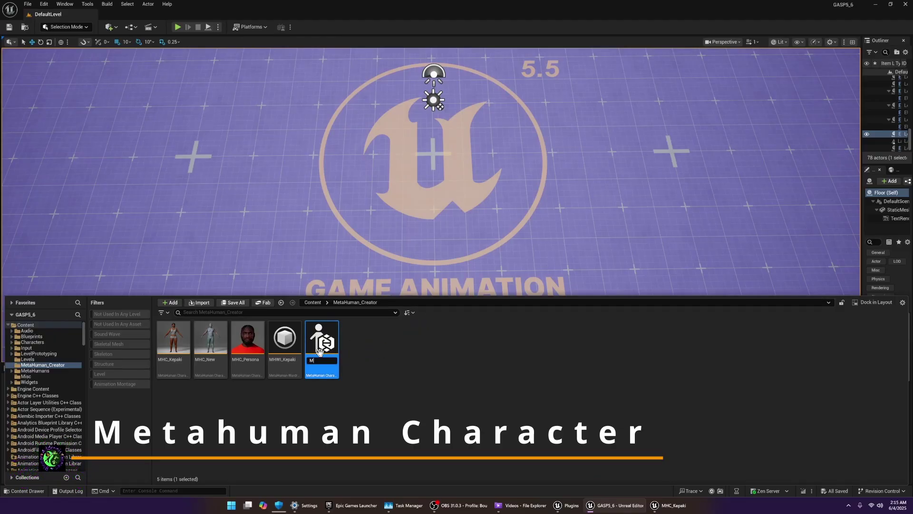
{"action": "type", "text": "yN"}
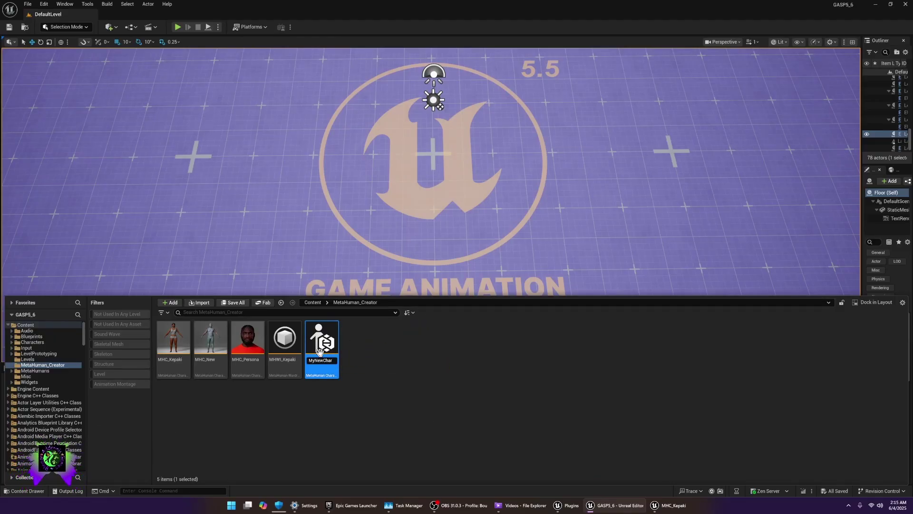
{"action": "type", "text": "ewChar"}
{"action": "key", "text": "Return"}
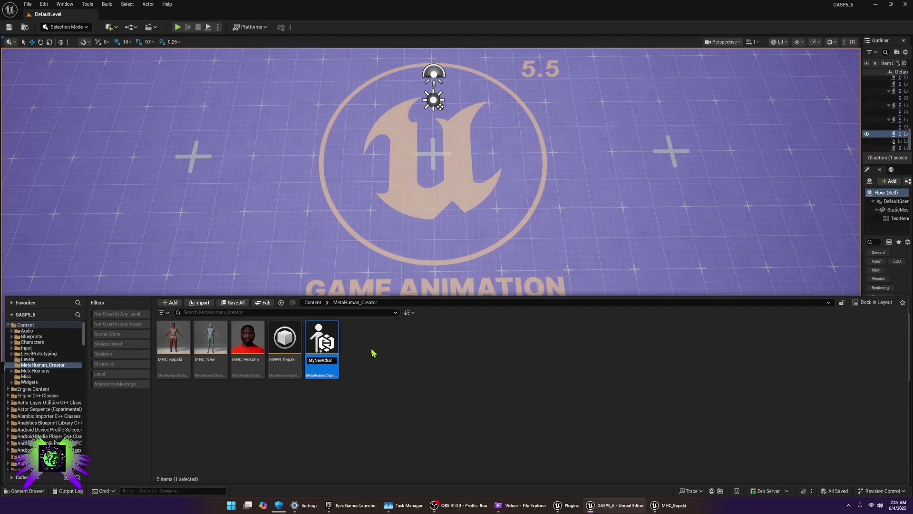
{"action": "mouse_move", "coordinate": [333, 349]}
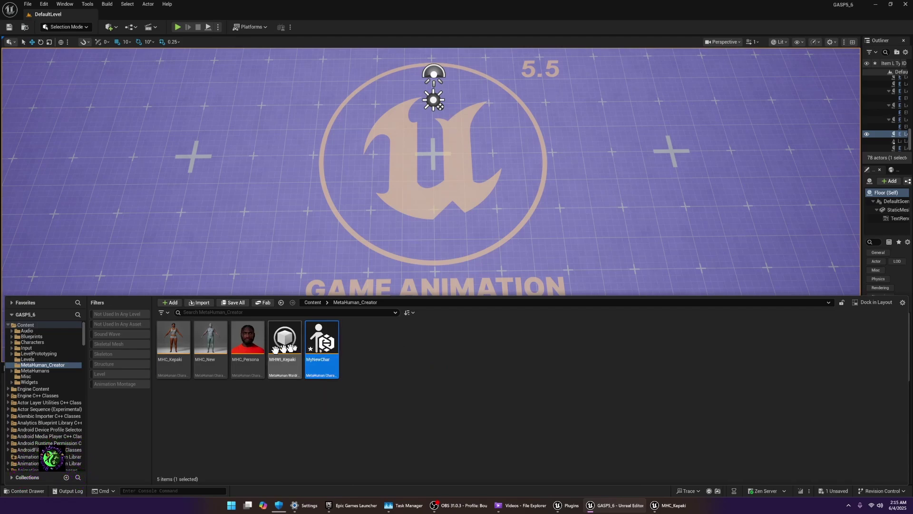
Open MyNewChar in a maximized character editor and show the Presets gallery
{"action": "double_click", "coordinate": [314, 345]}
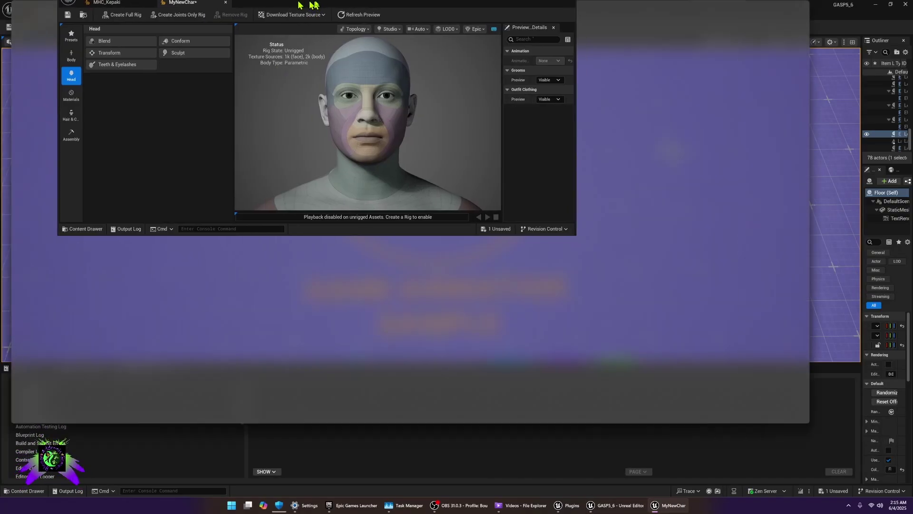
{"action": "double_click", "coordinate": [322, 10]}
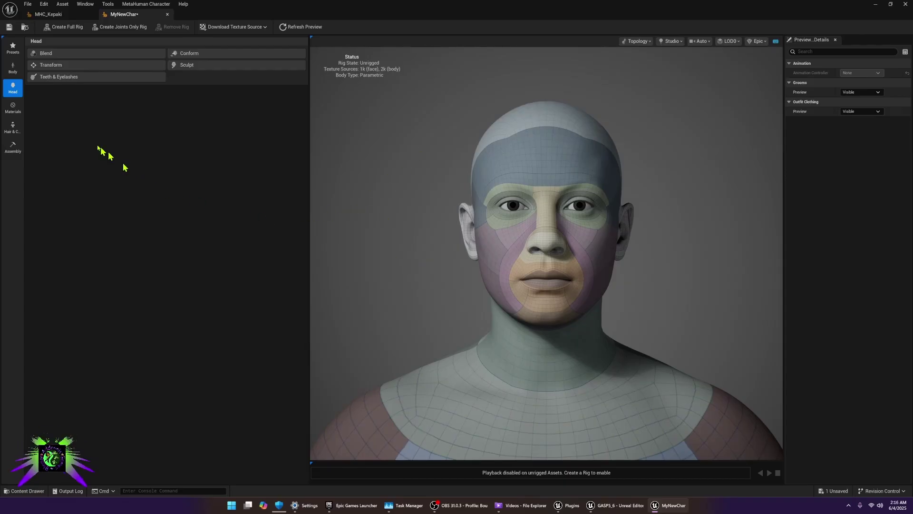
{"action": "left_click", "coordinate": [13, 48]}
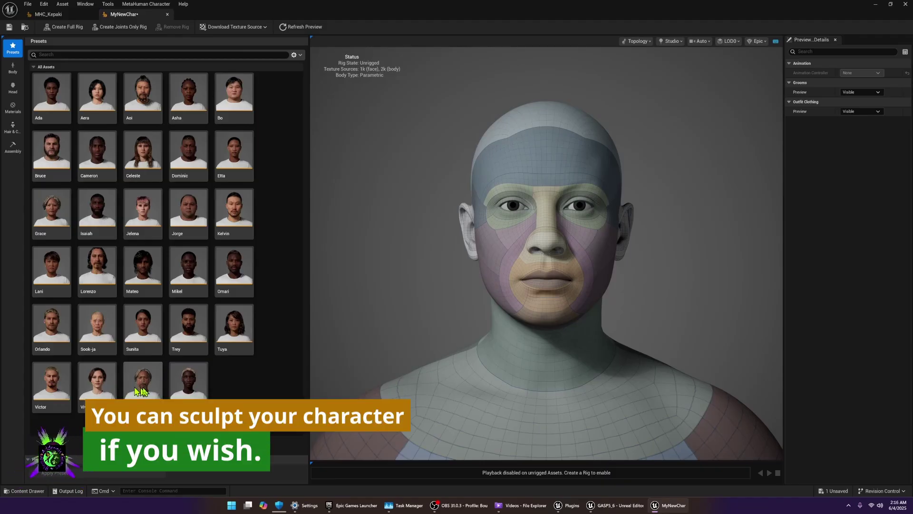
{"action": "left_click", "coordinate": [98, 164]}
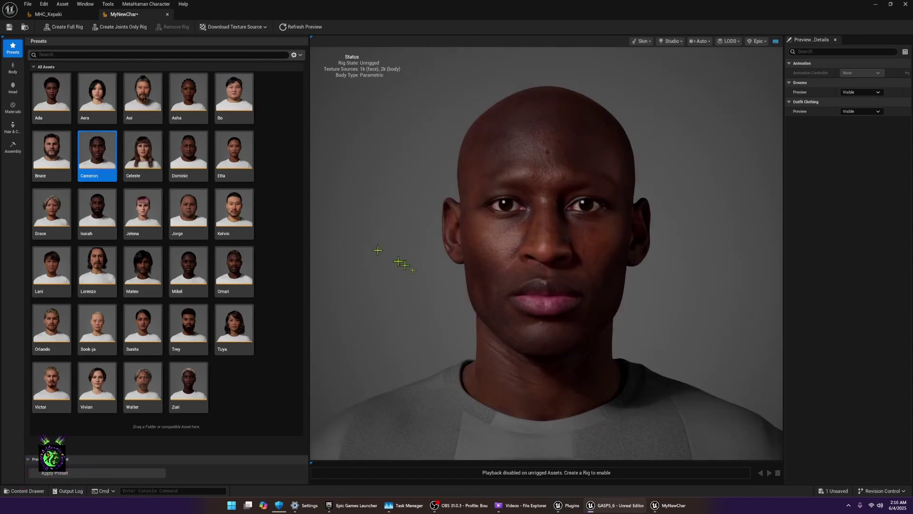
{"action": "scroll", "coordinate": [472, 295], "scroll_direction": "down", "scroll_amount": 5}
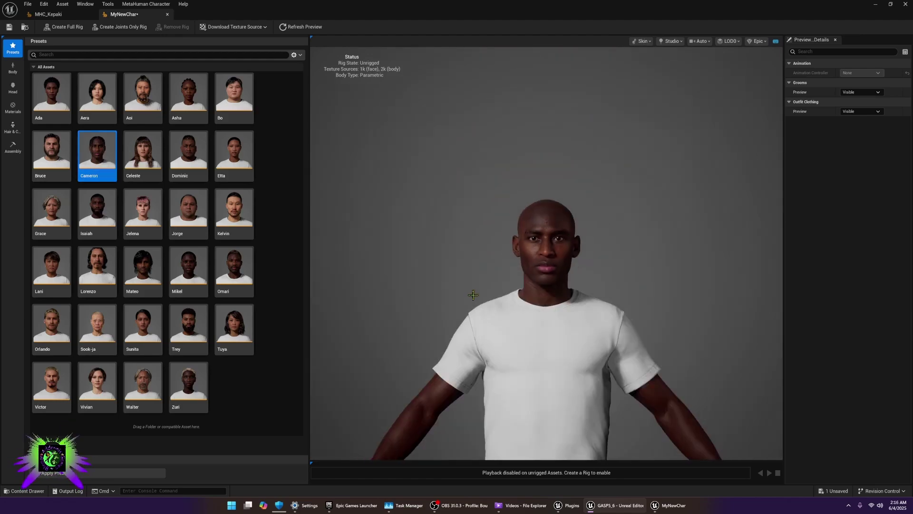
{"action": "scroll", "coordinate": [509, 295], "scroll_direction": "down", "scroll_amount": 5}
{"action": "scroll", "coordinate": [507, 291], "scroll_direction": "up", "scroll_amount": 8}
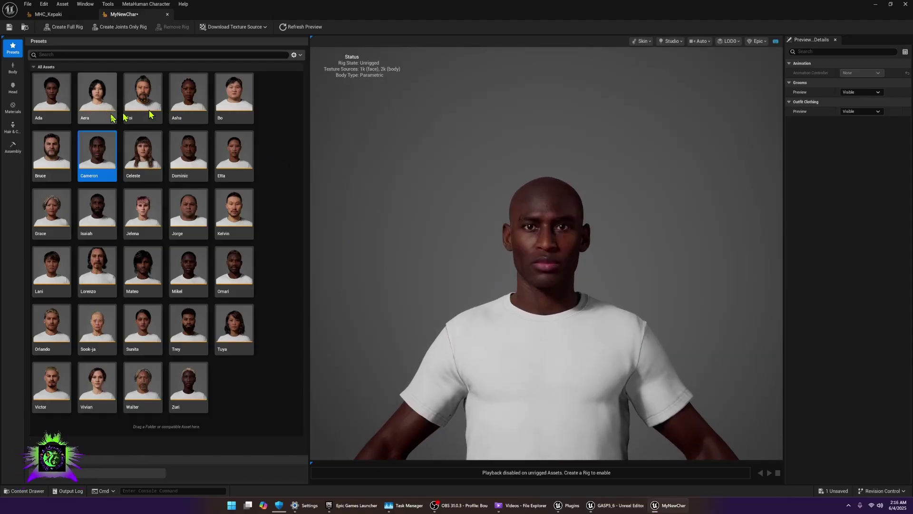
{"action": "scroll", "coordinate": [506, 233], "scroll_direction": "down", "scroll_amount": 2}
{"action": "scroll", "coordinate": [506, 233], "scroll_direction": "down", "scroll_amount": 4}
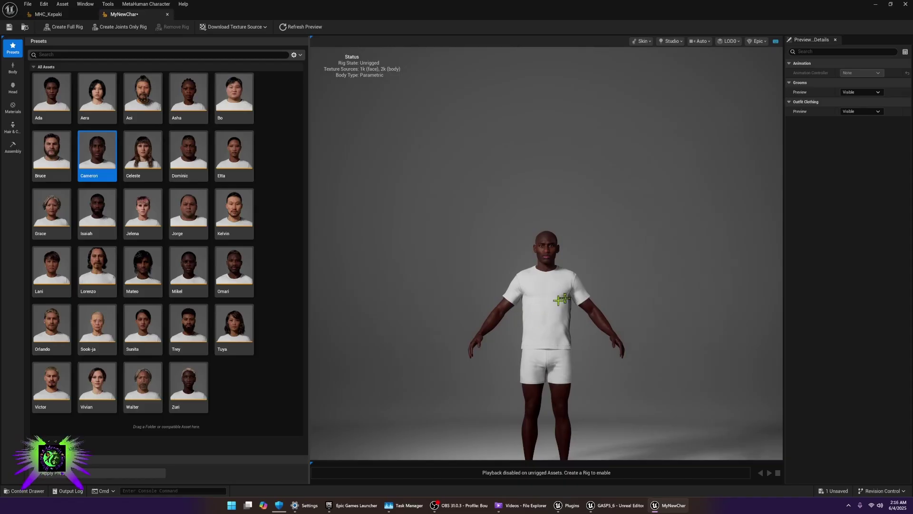
{"action": "scroll", "coordinate": [561, 299], "scroll_direction": "up", "scroll_amount": 2}
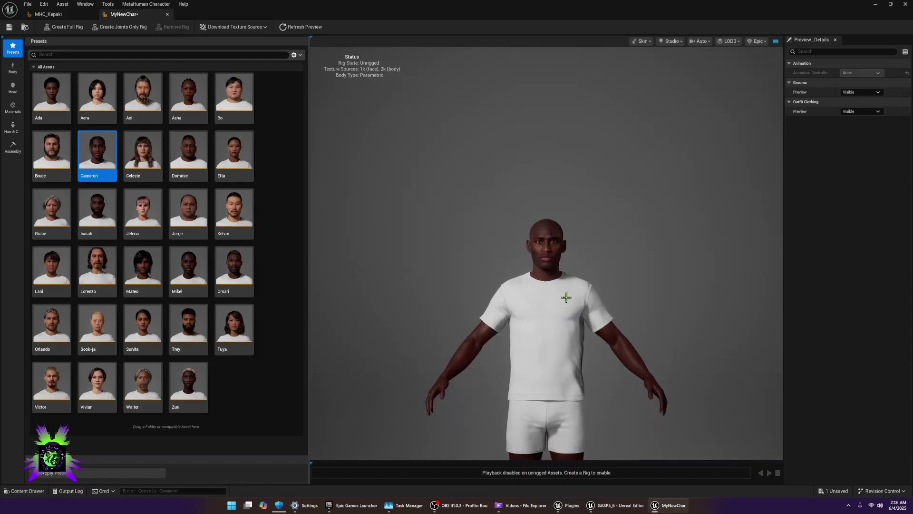
{"action": "scroll", "coordinate": [566, 297], "scroll_direction": "up", "scroll_amount": 5}
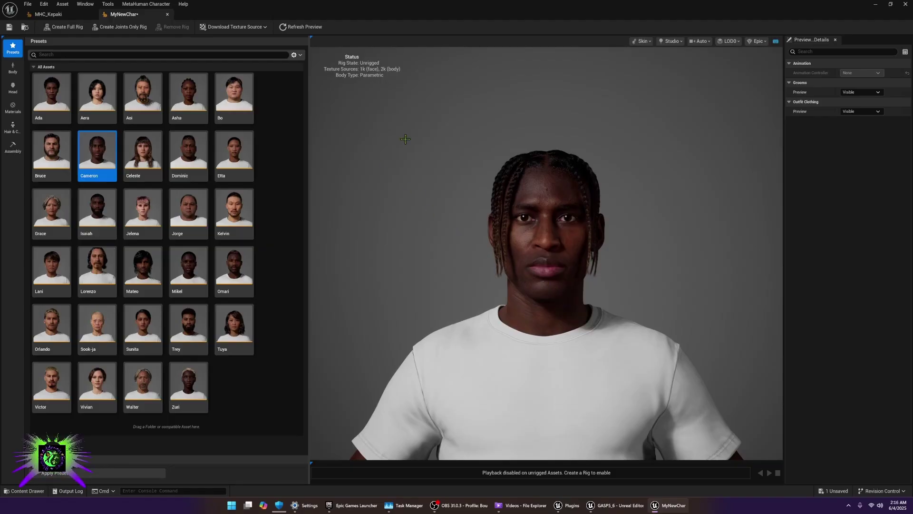
Add Aoi, Dominic and Cameron as the three body blend sources
{"action": "left_click", "coordinate": [12, 70]}
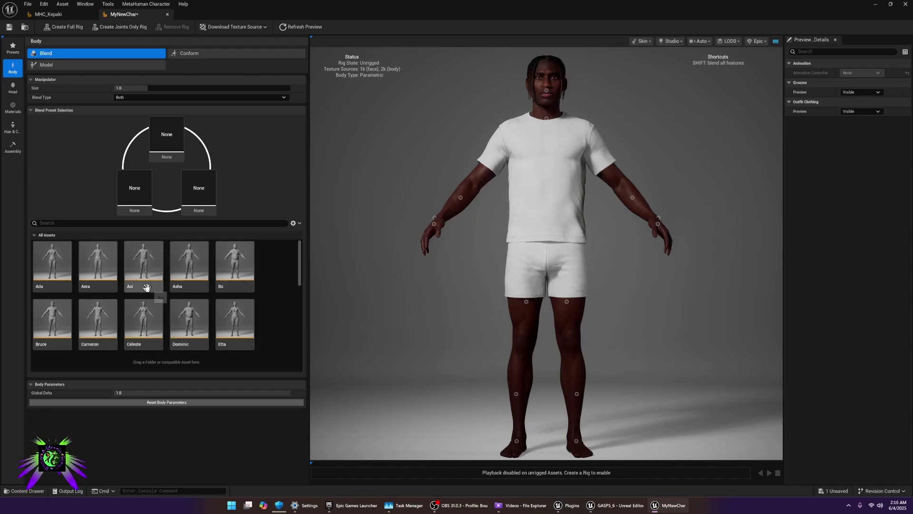
{"action": "left_click_drag", "start_coordinate": [146, 272], "coordinate": [134, 184]}
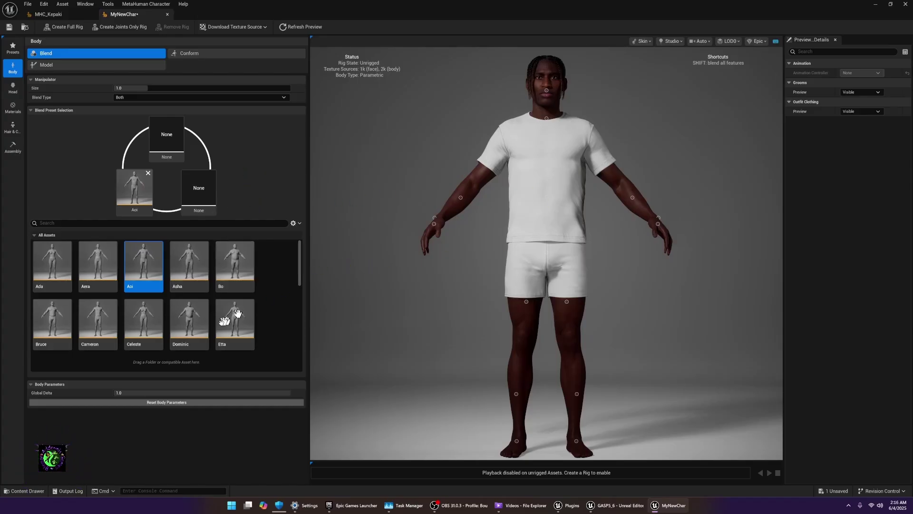
{"action": "left_click_drag", "start_coordinate": [193, 328], "coordinate": [199, 193]}
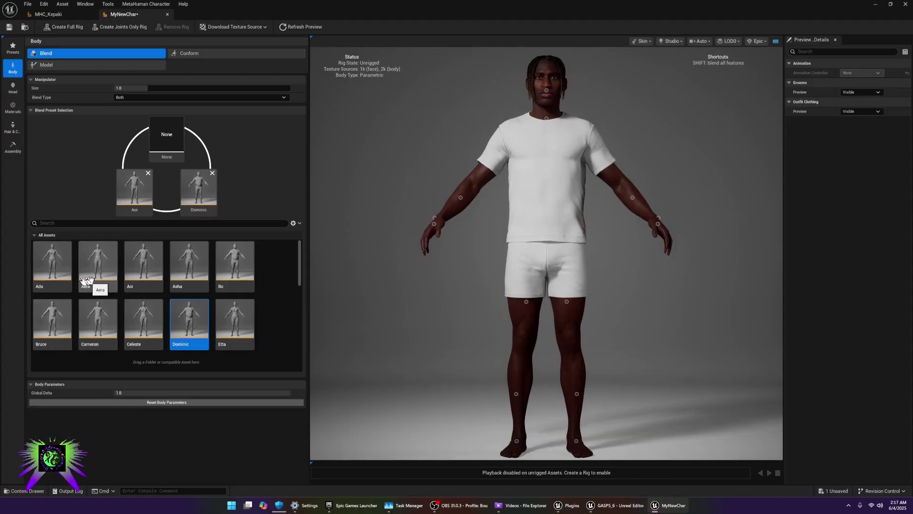
{"action": "left_click_drag", "start_coordinate": [91, 326], "coordinate": [160, 129]}
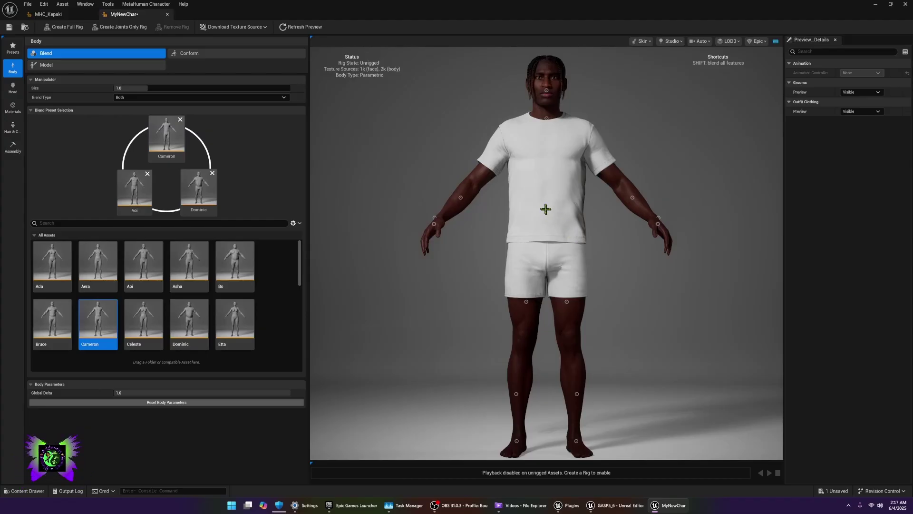
In Clay view, blend the belly toward Dominic's heavier shape
{"action": "scroll", "coordinate": [545, 208], "scroll_direction": "up", "scroll_amount": 5}
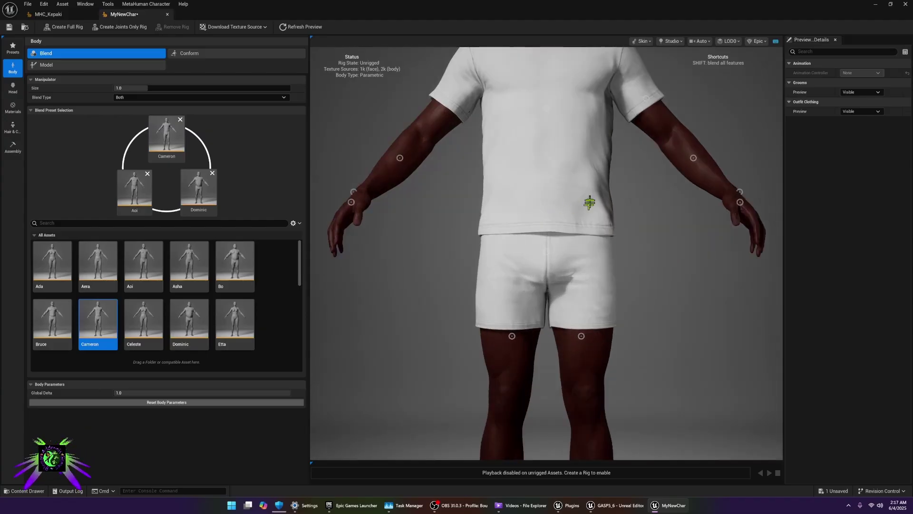
{"action": "key", "text": "c"}
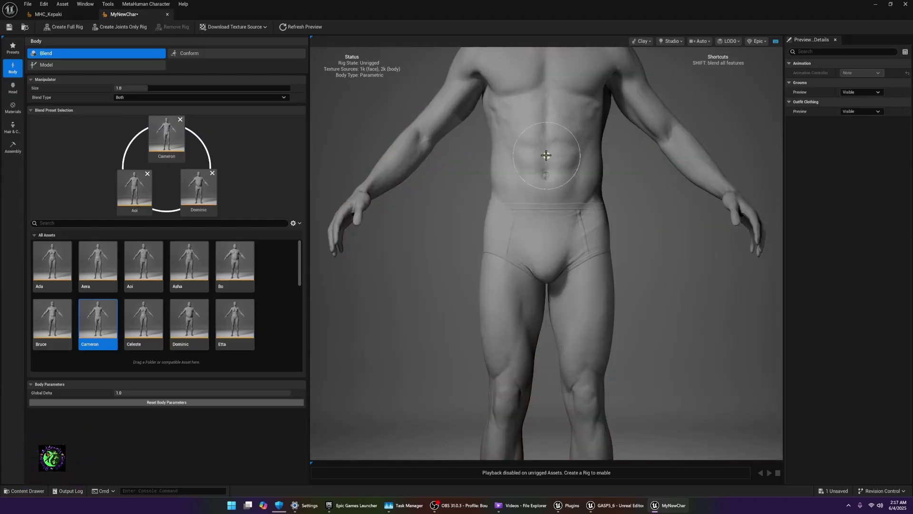
{"action": "left_click_drag", "start_coordinate": [546, 155], "coordinate": [513, 153]}
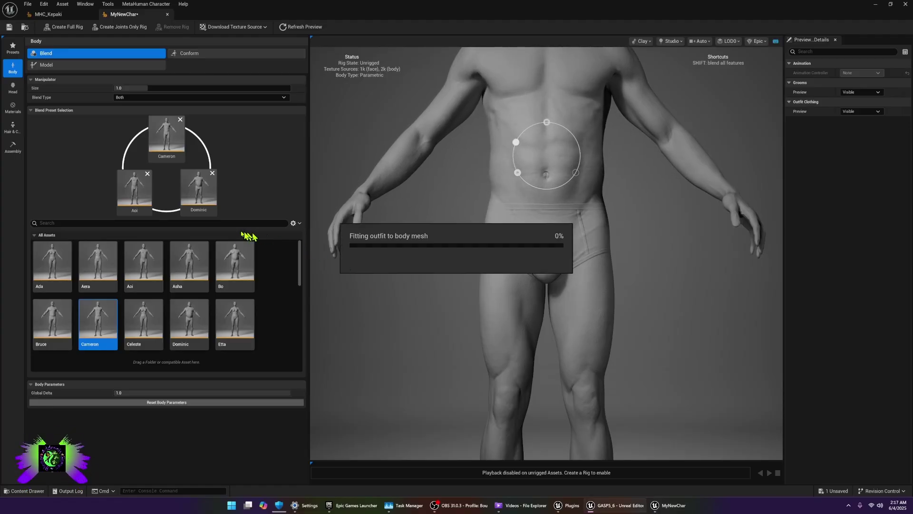
{"action": "scroll", "coordinate": [595, 221], "scroll_direction": "down", "scroll_amount": 5}
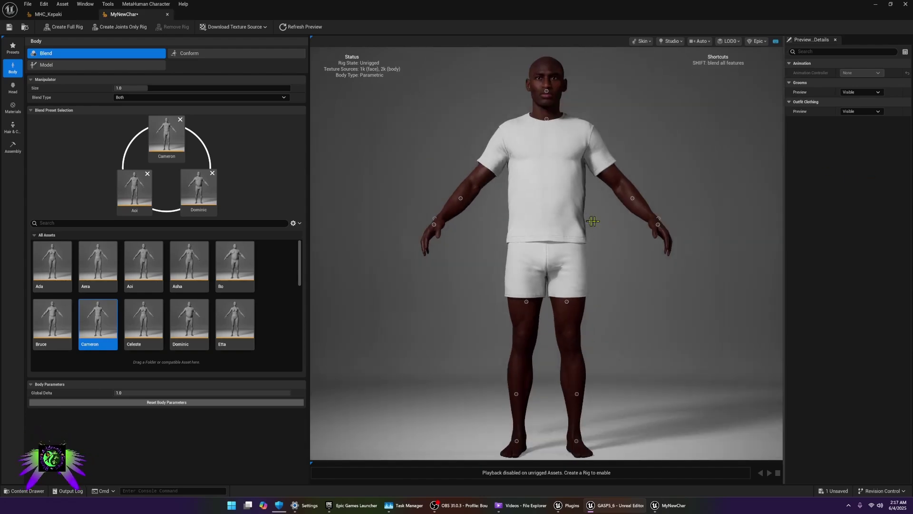
{"action": "middle_click_drag", "start_coordinate": [559, 218], "coordinate": [559, 264]}
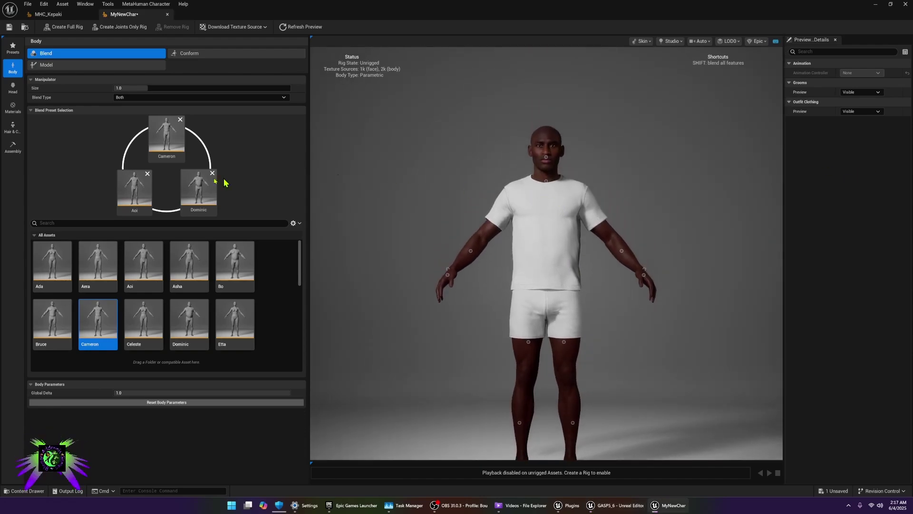
Add Asha, Bruce and Mateo as the three head blend sources
{"action": "left_click", "coordinate": [13, 90]}
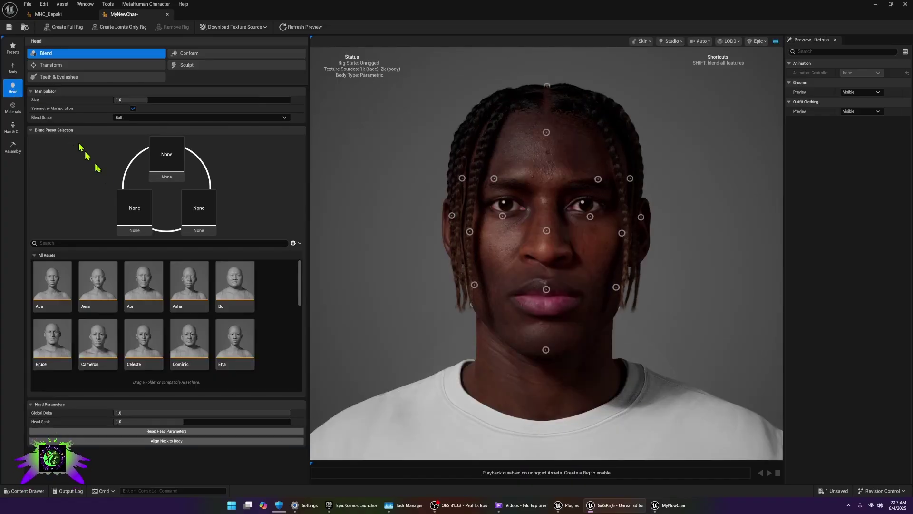
{"action": "left_click_drag", "start_coordinate": [185, 296], "coordinate": [199, 209]}
{"action": "left_click_drag", "start_coordinate": [52, 340], "coordinate": [139, 215]}
{"action": "scroll", "coordinate": [150, 314], "scroll_direction": "down", "scroll_amount": 3}
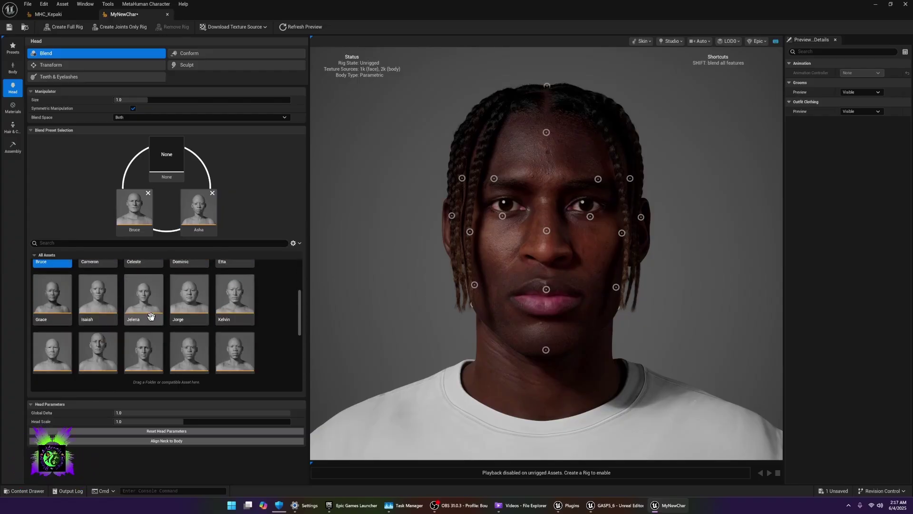
{"action": "left_click_drag", "start_coordinate": [141, 357], "coordinate": [166, 155]}
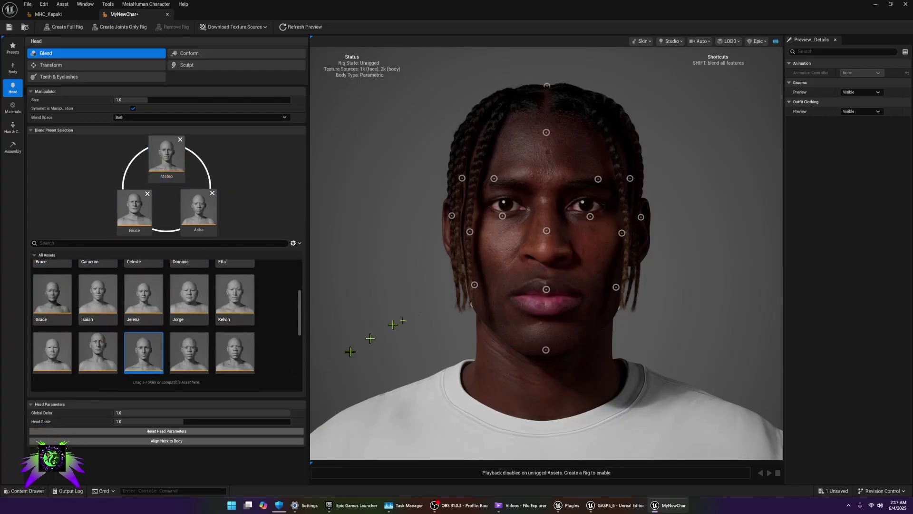
Blend the nose, mouth and chin regions of the head
{"action": "left_click", "coordinate": [548, 232]}
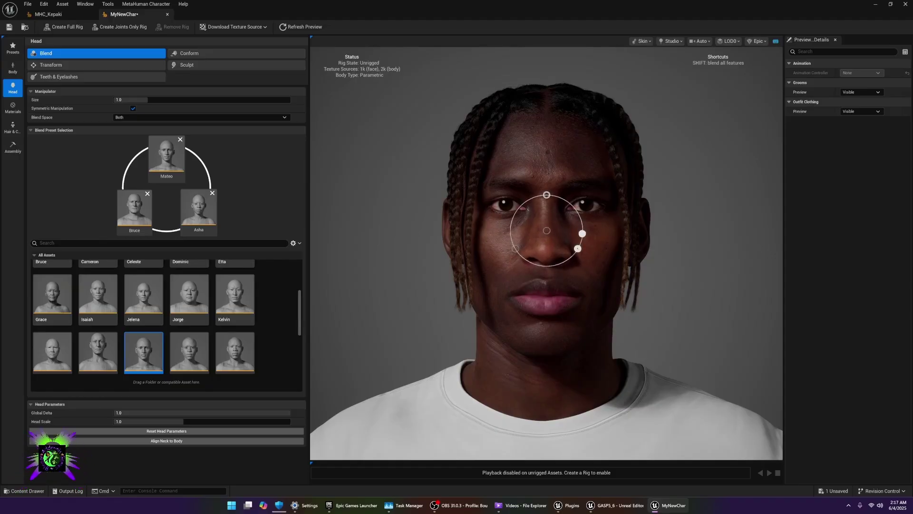
{"action": "left_click", "coordinate": [538, 266]}
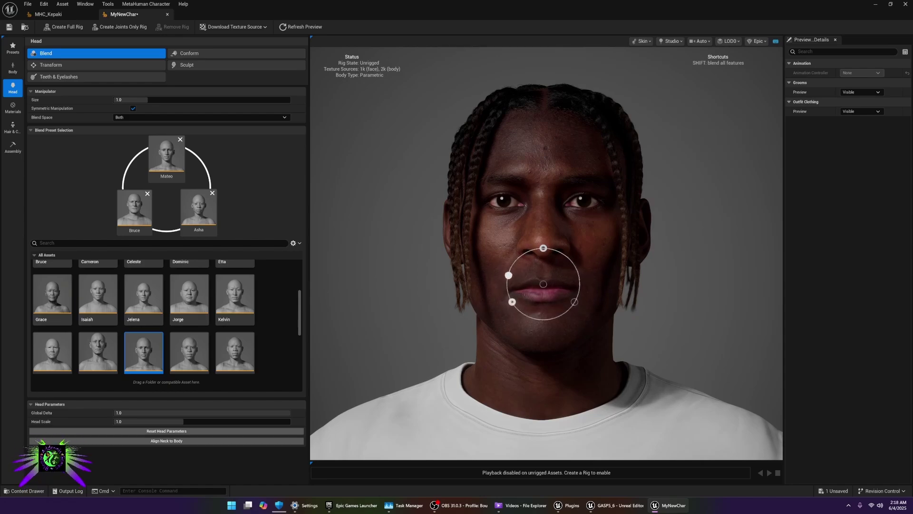
{"action": "left_click", "coordinate": [544, 344]}
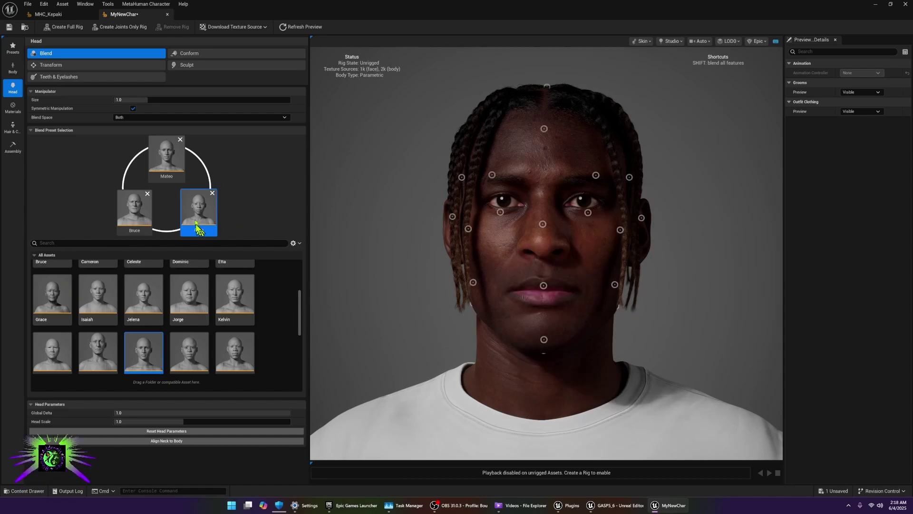
{"action": "scroll", "coordinate": [262, 335], "scroll_direction": "down", "scroll_amount": 1}
{"action": "scroll", "coordinate": [262, 335], "scroll_direction": "down", "scroll_amount": 2}
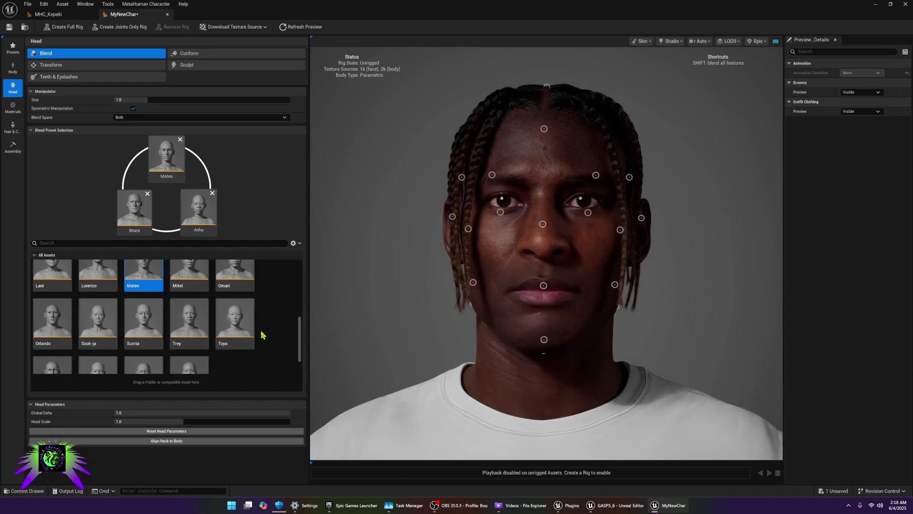
Apply the heaviest (fourth) freckle pattern to the skin
{"action": "left_click", "coordinate": [12, 109]}
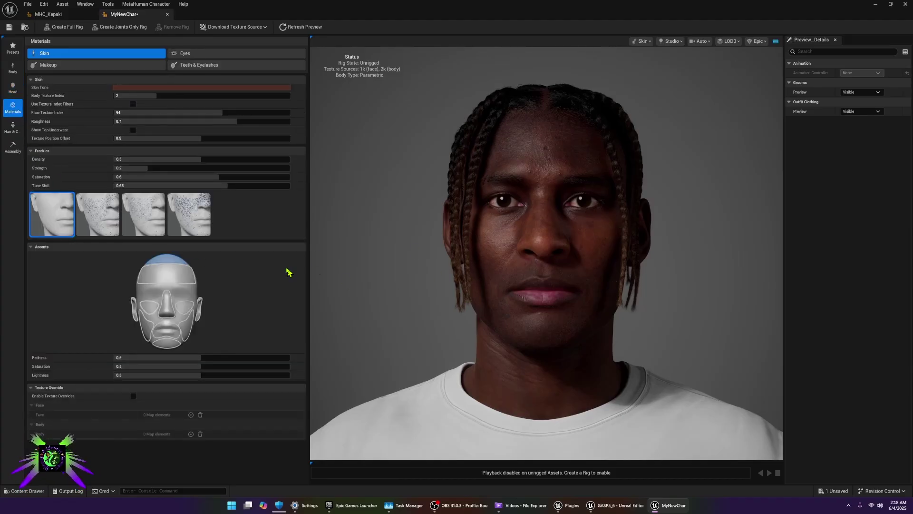
{"action": "left_click", "coordinate": [142, 217]}
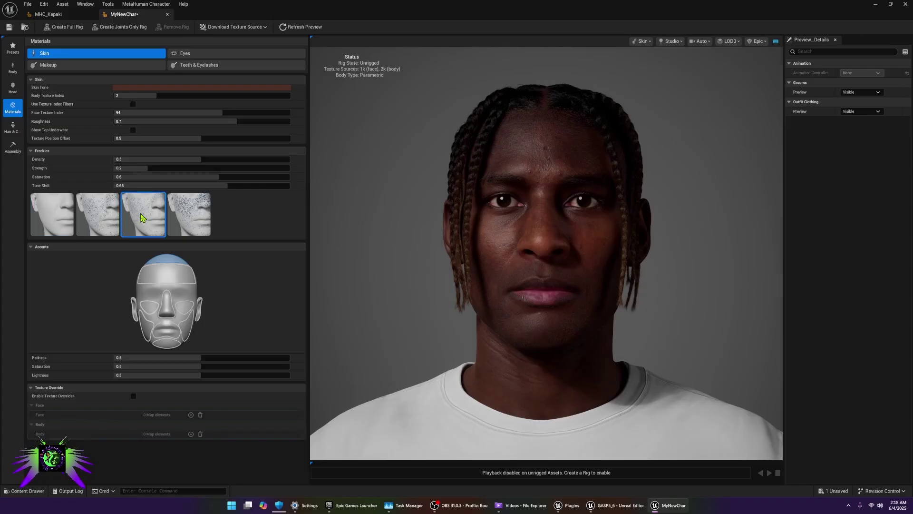
{"action": "left_click", "coordinate": [195, 220]}
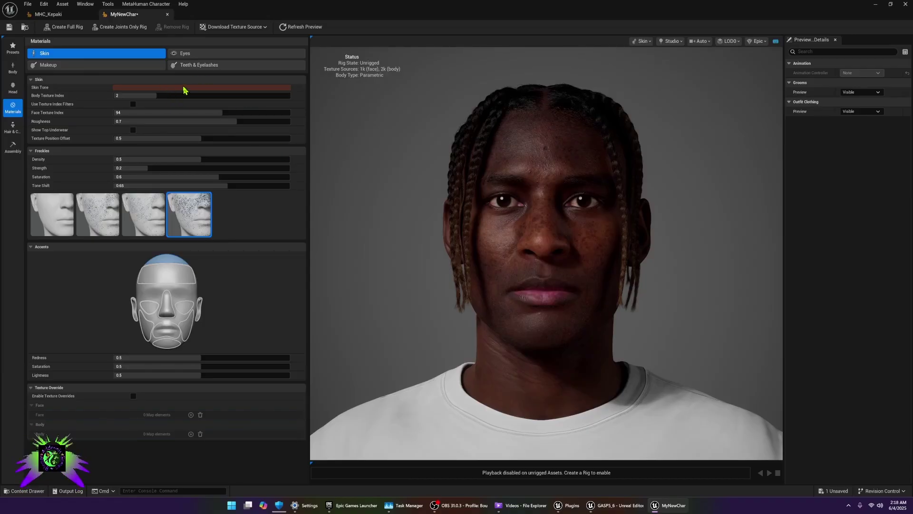
Give the eyes a lighter grey-green colour preset, then show Teeth & Eyelashes materials
{"action": "left_click", "coordinate": [186, 53]}
{"action": "left_click", "coordinate": [120, 162]}
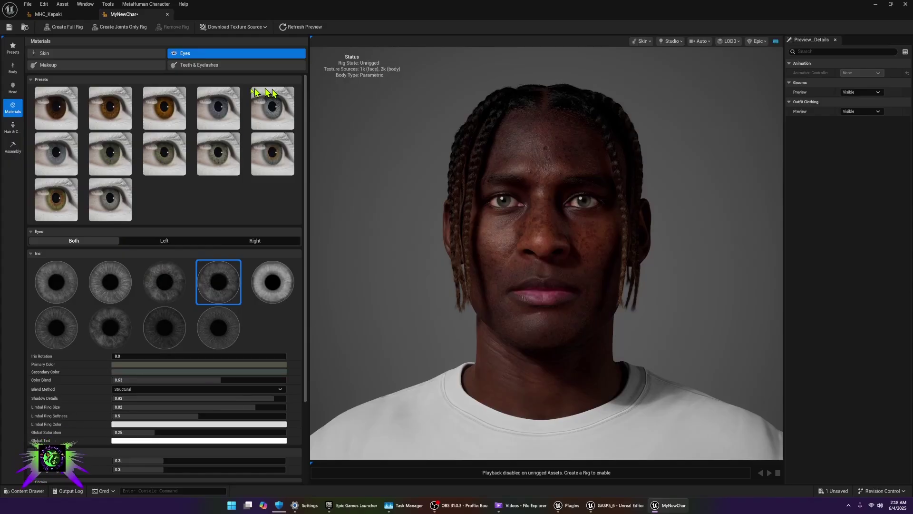
{"action": "left_click", "coordinate": [268, 152]}
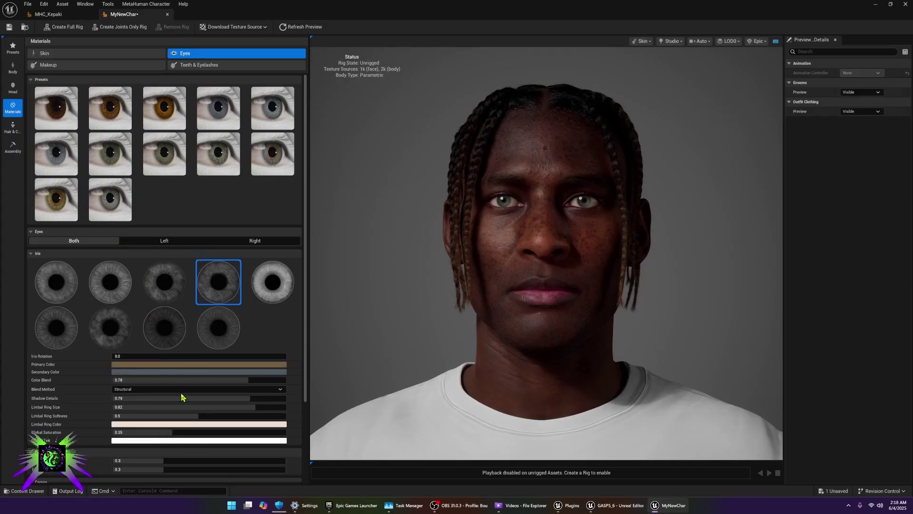
{"action": "scroll", "coordinate": [180, 395], "scroll_direction": "down", "scroll_amount": 3}
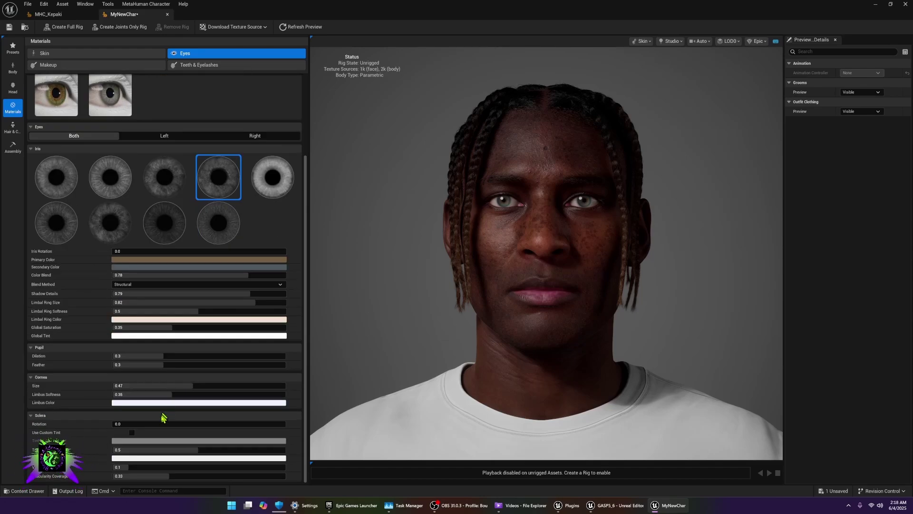
{"action": "scroll", "coordinate": [167, 362], "scroll_direction": "up", "scroll_amount": 3}
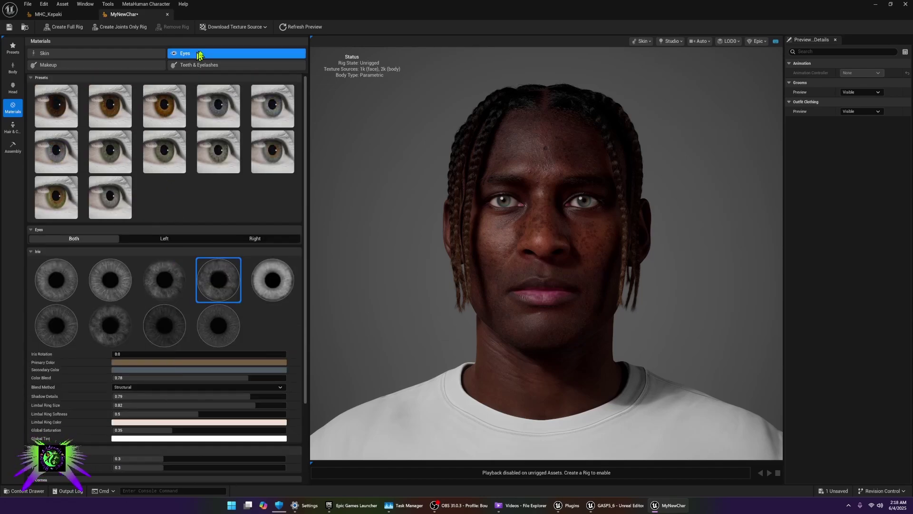
{"action": "left_click", "coordinate": [205, 66]}
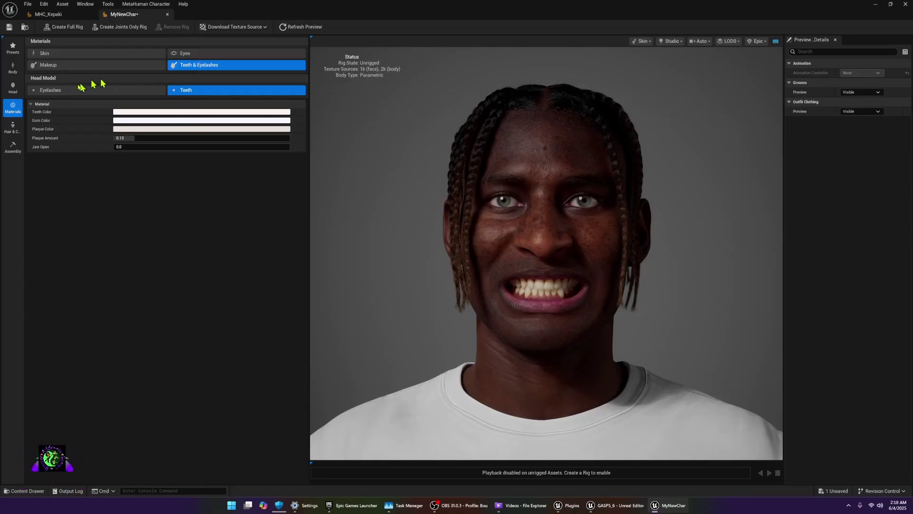
Show the Hair & Clothing panel and browse its hair, eyebrow and eyelash groom presets
{"action": "left_click", "coordinate": [12, 129]}
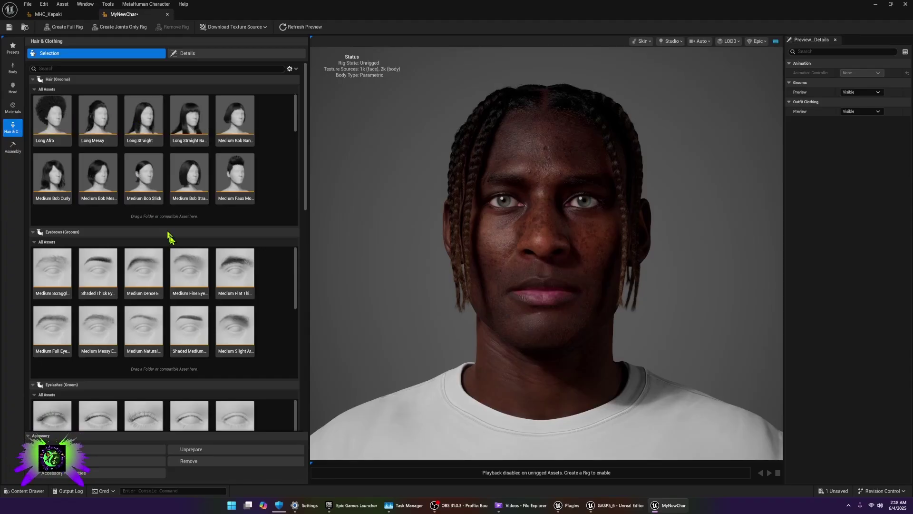
{"action": "scroll", "coordinate": [236, 284], "scroll_direction": "down", "scroll_amount": 1}
{"action": "scroll", "coordinate": [238, 285], "scroll_direction": "up", "scroll_amount": 1}
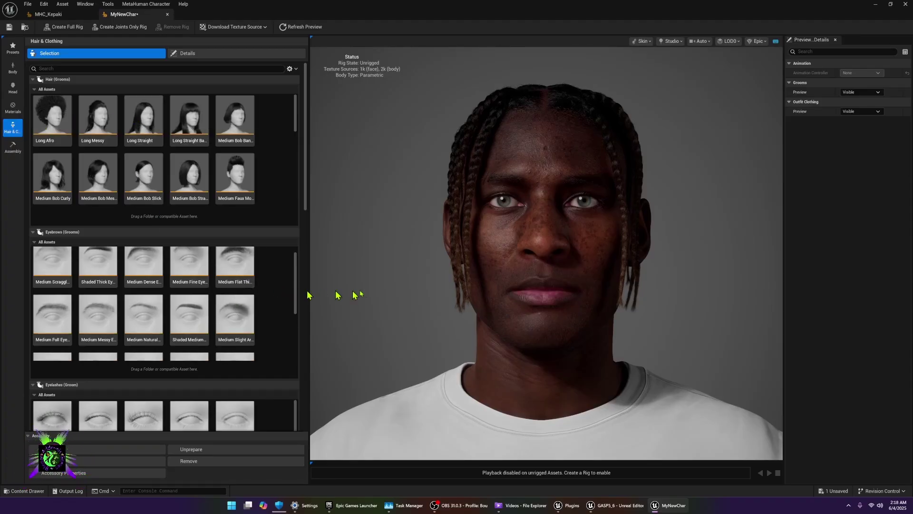
{"action": "scroll", "coordinate": [191, 323], "scroll_direction": "down", "scroll_amount": 3}
{"action": "scroll", "coordinate": [212, 414], "scroll_direction": "down", "scroll_amount": 5}
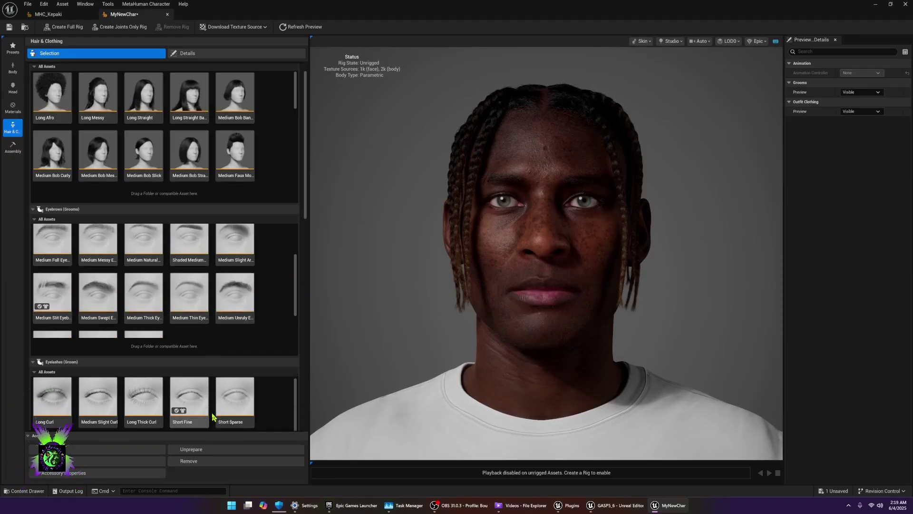